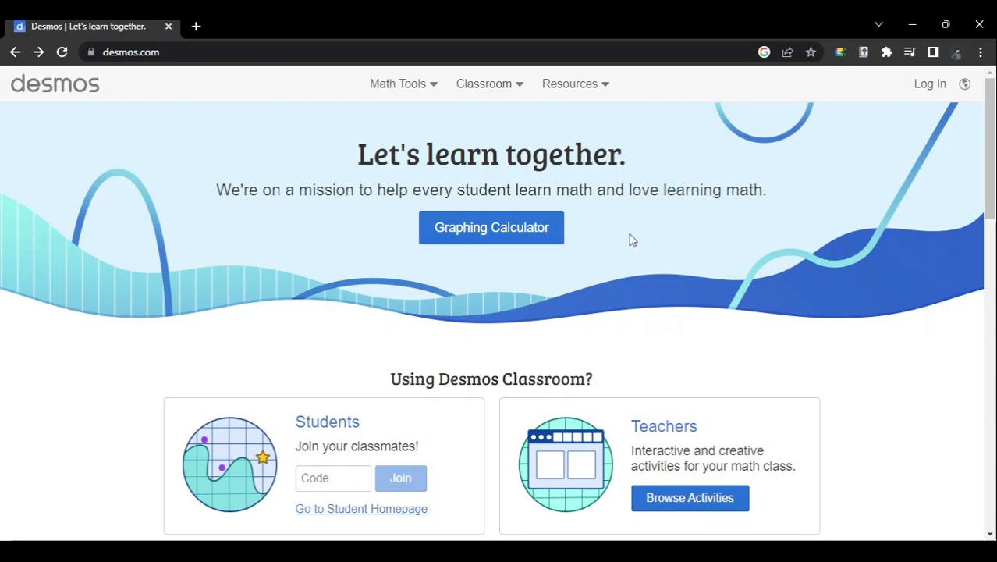
Step: Open the Desmos Graphing Calculator from the homepage's math tools
scroll(628, 244, down, 2)
scroll(626, 247, up, 2)
click(487, 89)
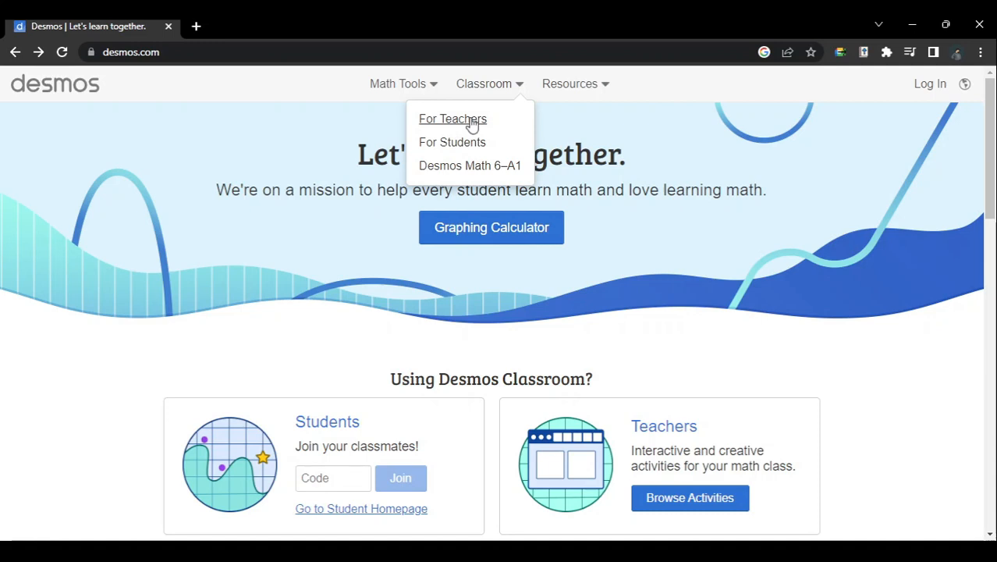
click(413, 86)
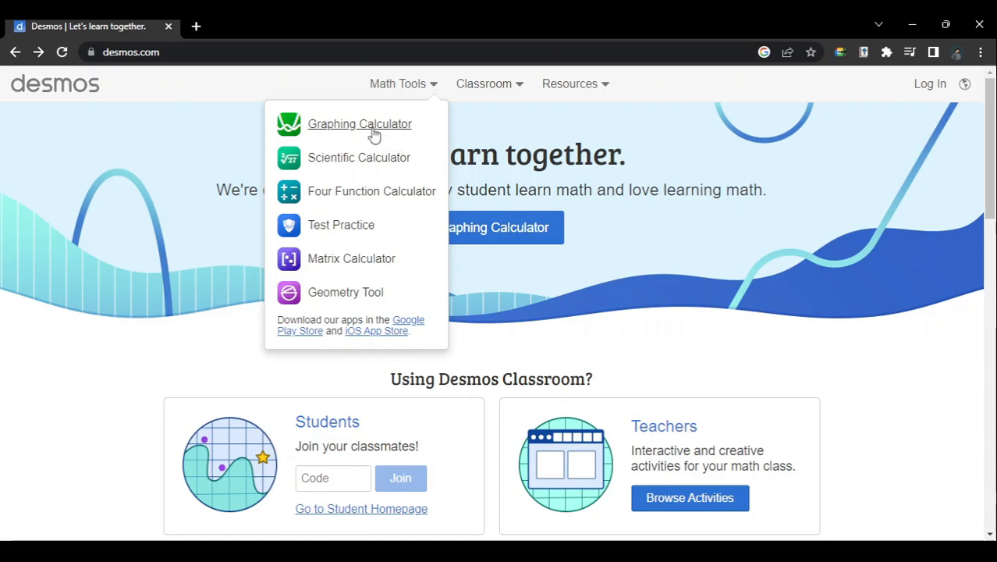
click(359, 124)
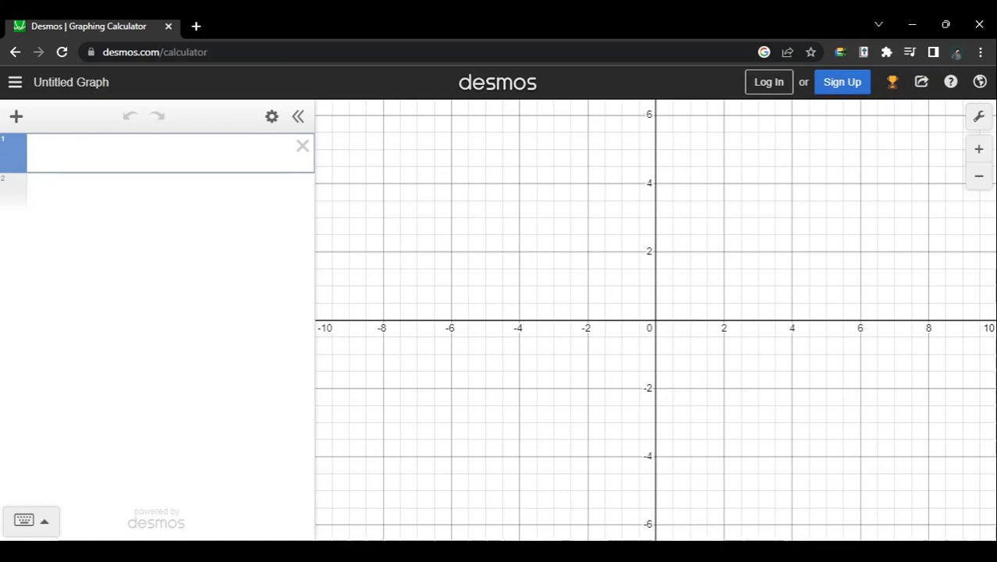
Step: Show the on-screen math keypad and graph the quadratic 2x² + 5x + 3 as the first expression
click(43, 525)
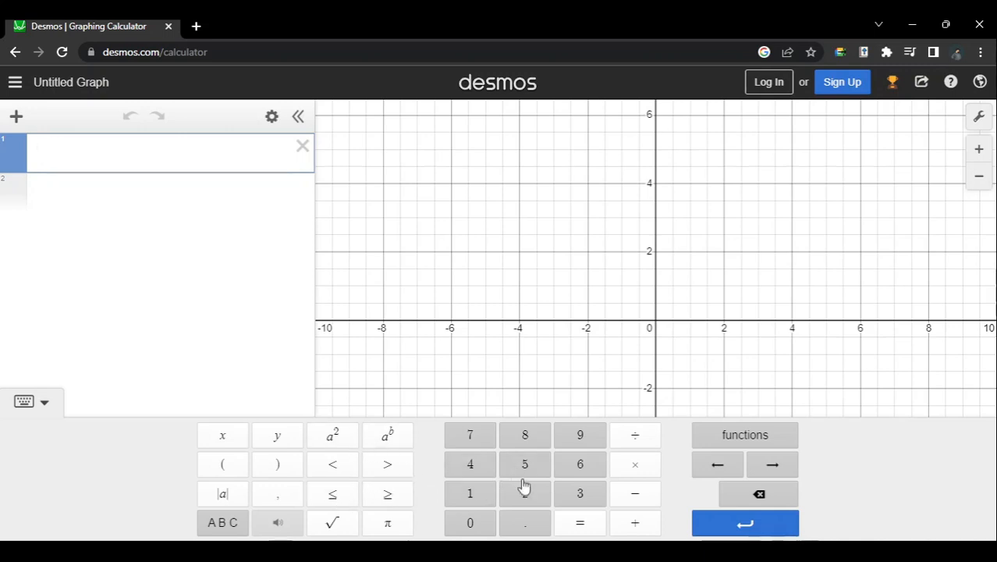
text(2x)
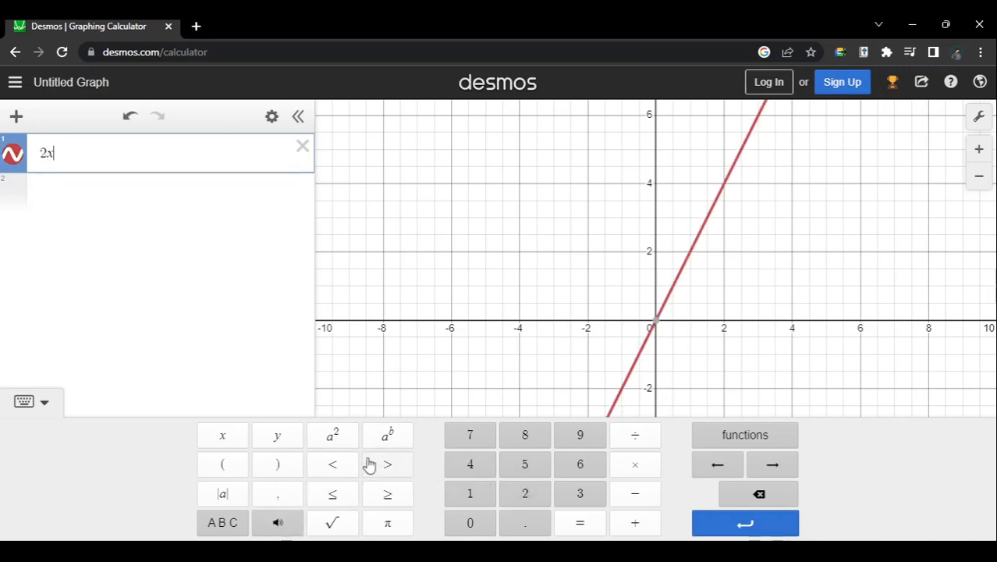
click(331, 437)
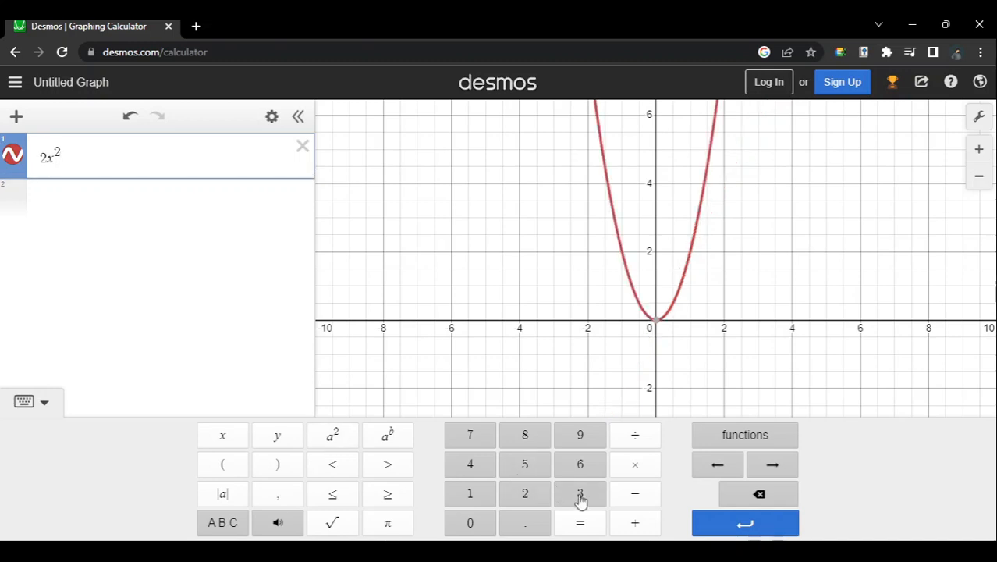
click(637, 521)
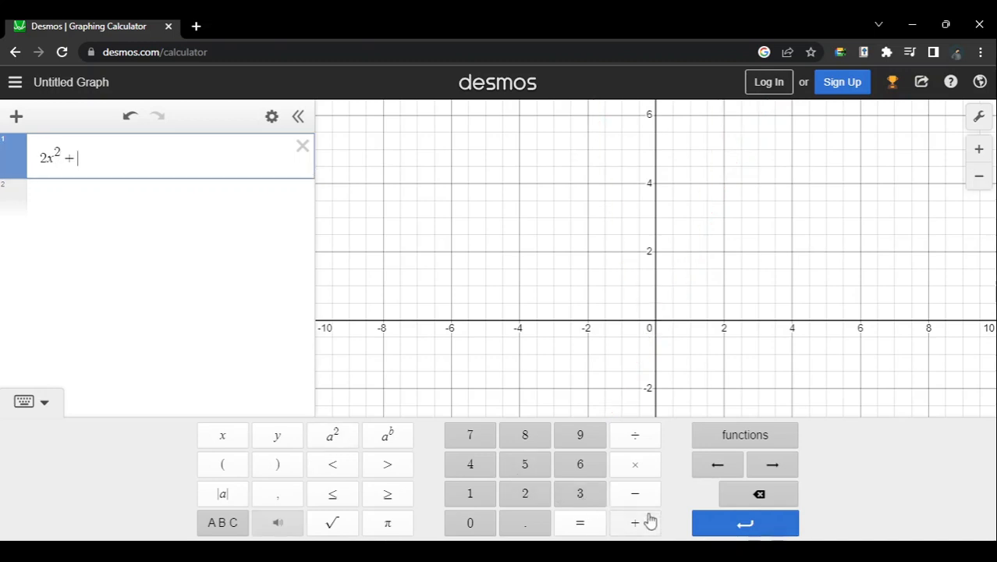
click(509, 474)
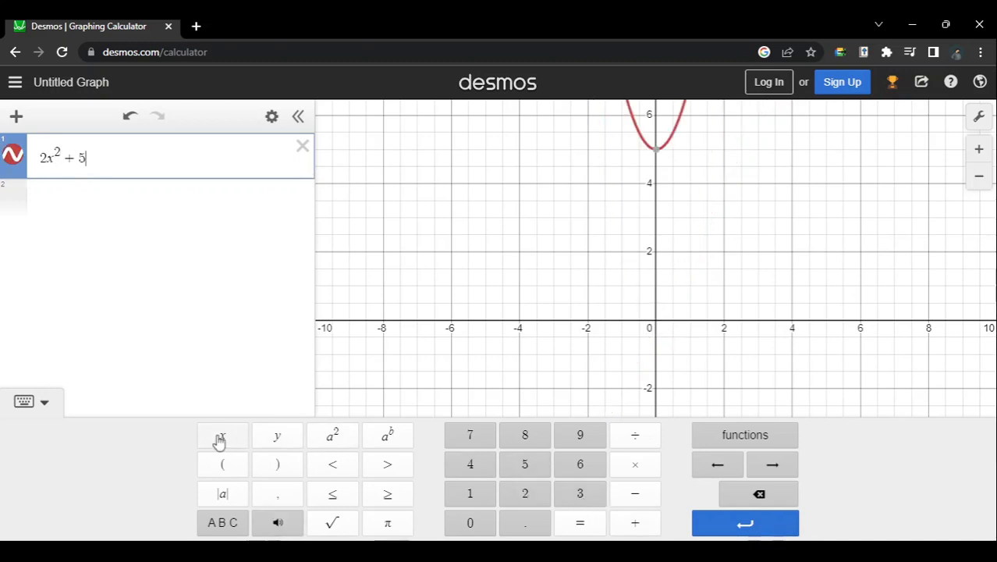
click(220, 438)
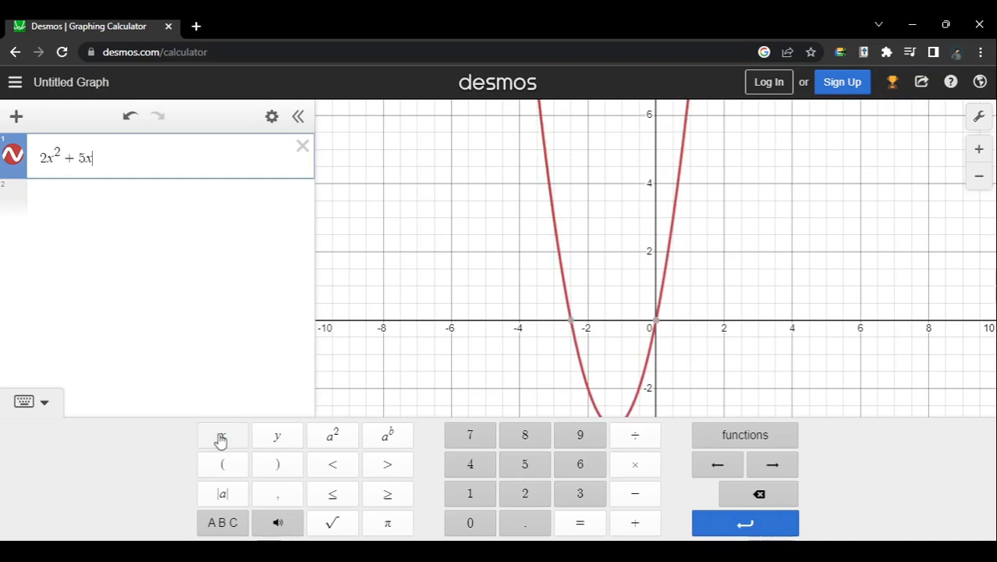
click(628, 524)
click(573, 504)
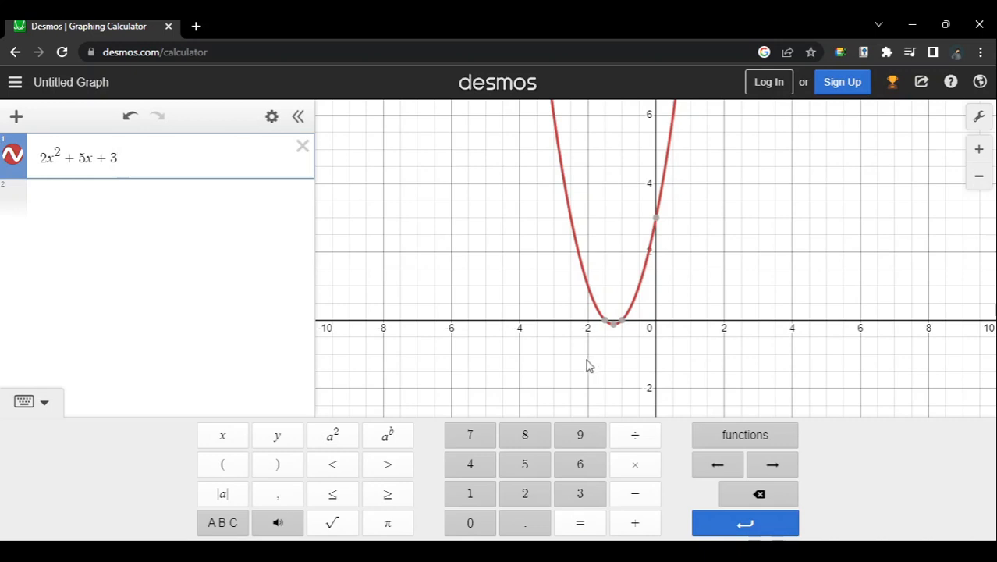
Step: Graph the line 6x + 5 as the second expression and check where it crosses the x-axis
click(102, 204)
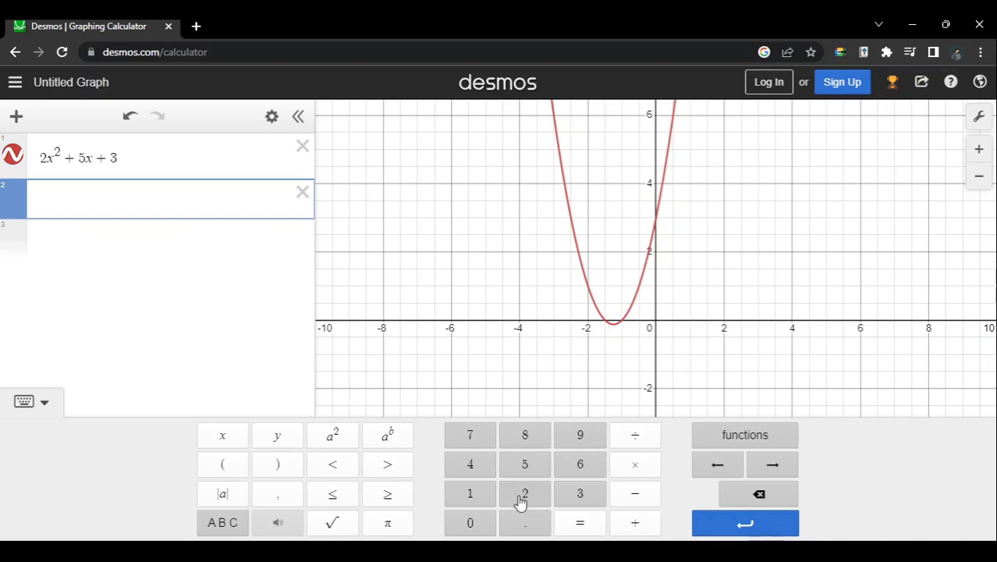
click(576, 466)
click(216, 437)
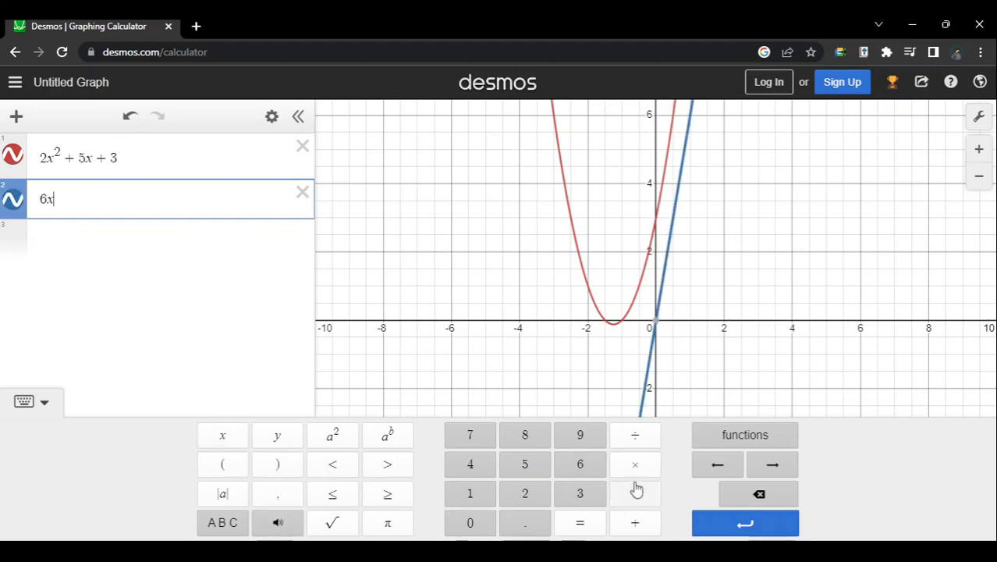
click(639, 523)
click(529, 466)
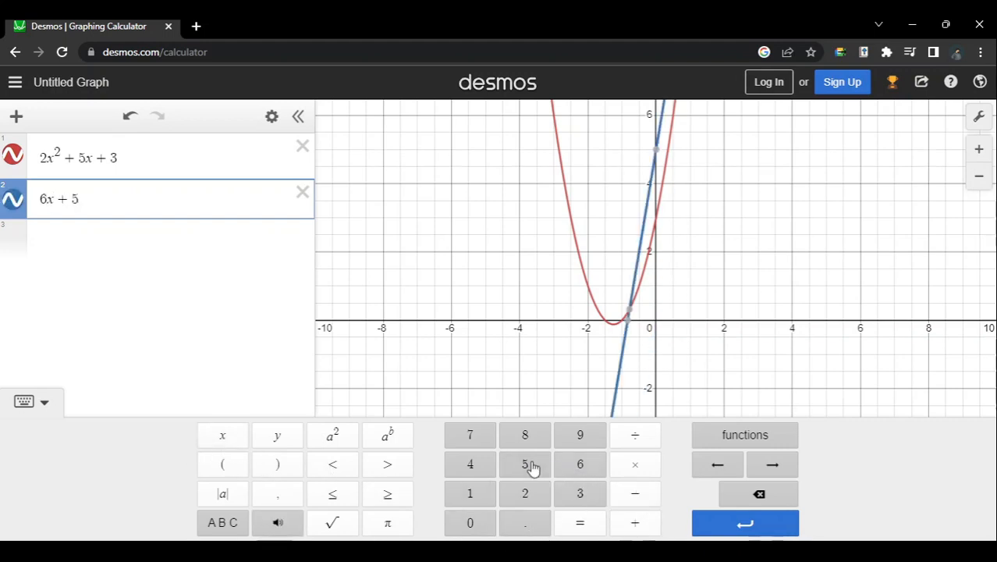
mouse_move(634, 322)
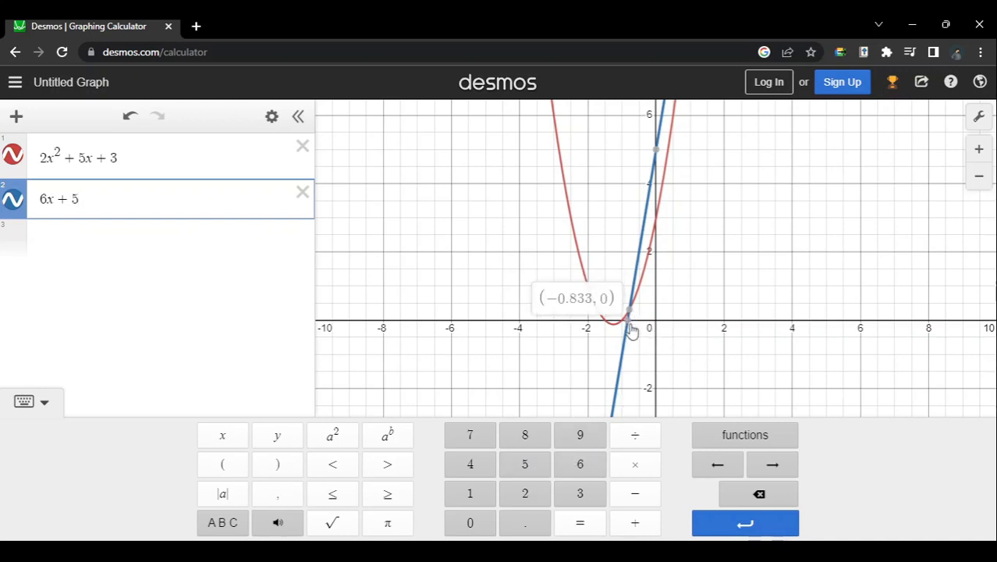
scroll(632, 314, up, 1)
scroll(633, 304, down, 2)
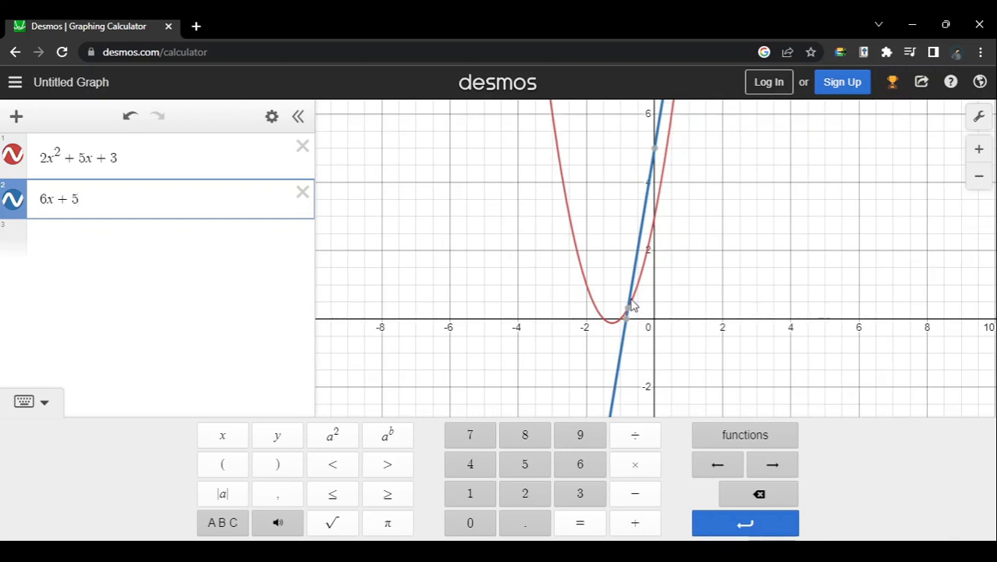
Step: Graph the cubic 3x³ − 2x² + x + 5 as the third expression
click(188, 244)
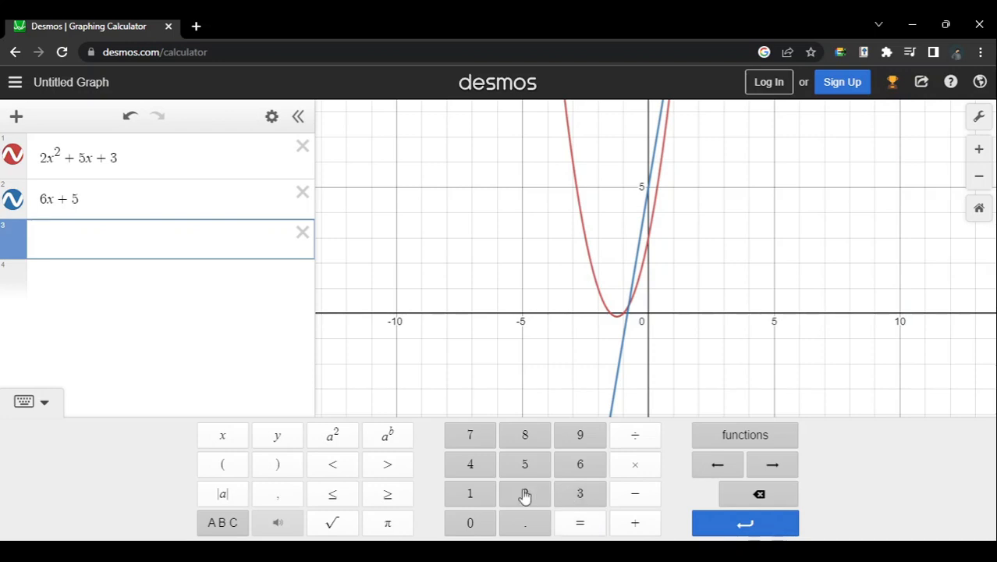
click(576, 494)
click(221, 438)
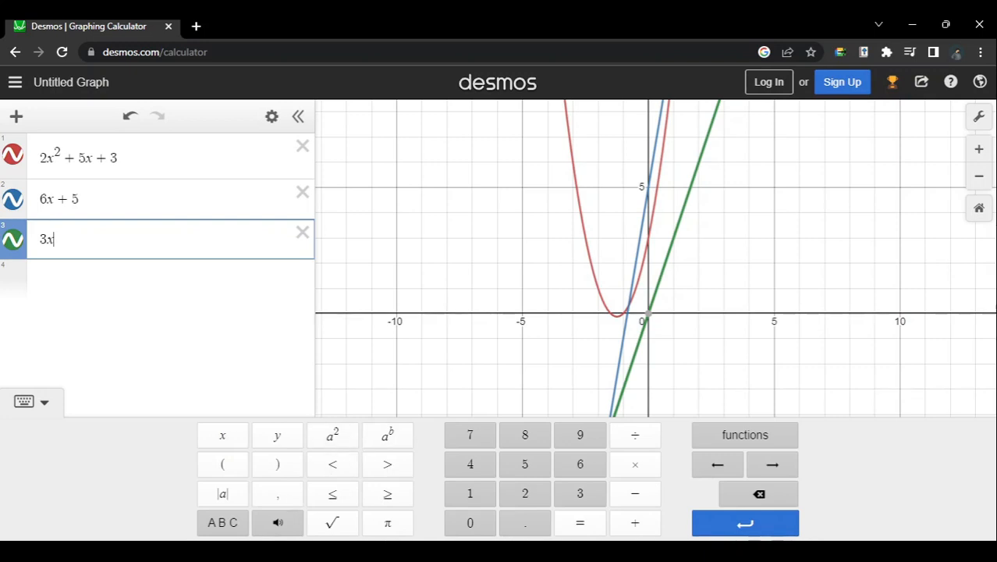
click(356, 438)
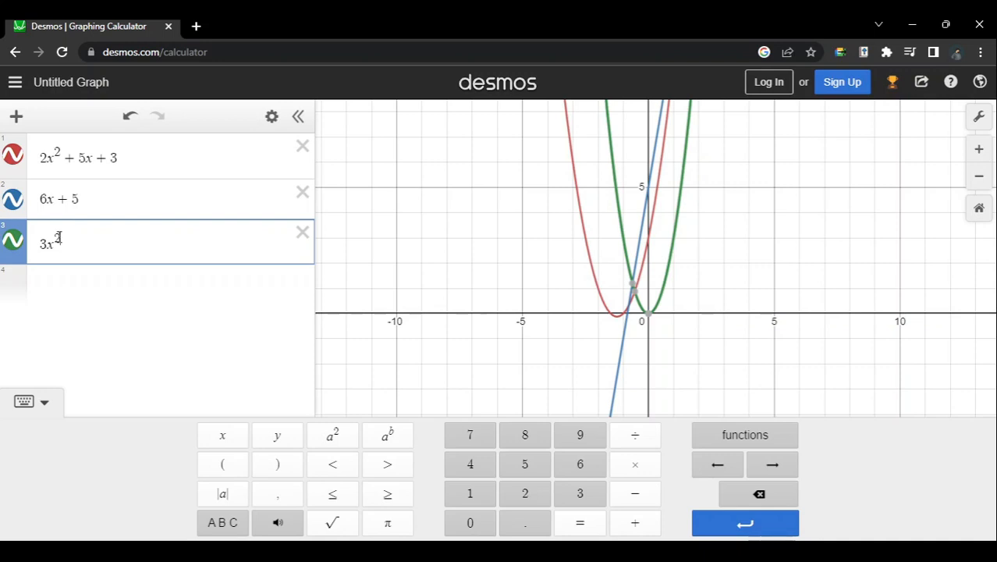
click(584, 498)
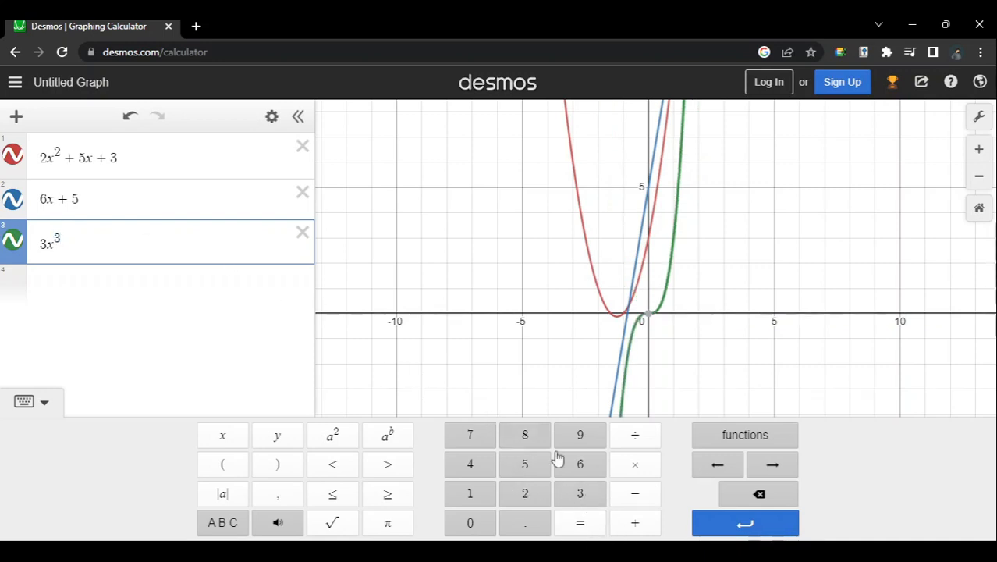
click(639, 498)
click(503, 504)
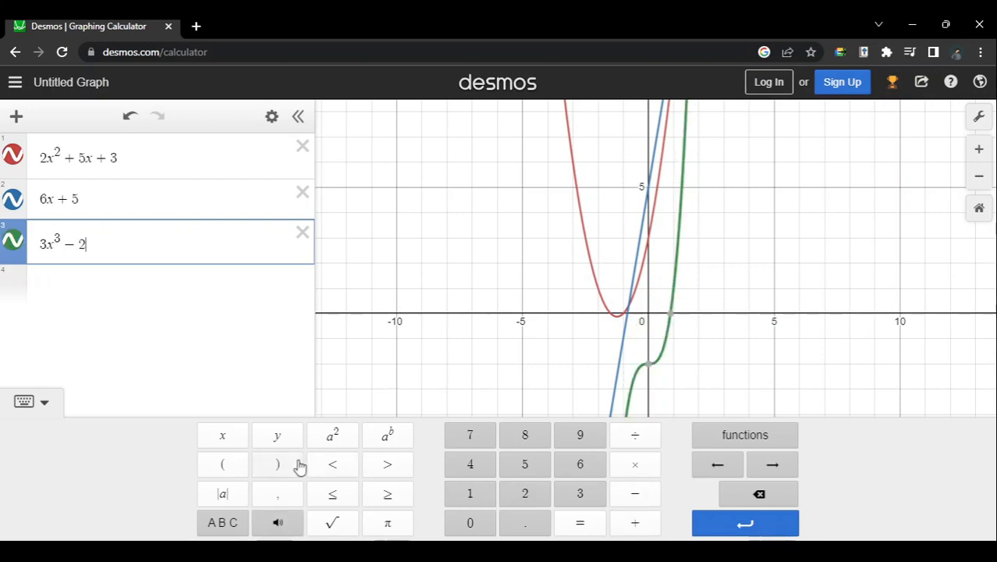
click(239, 444)
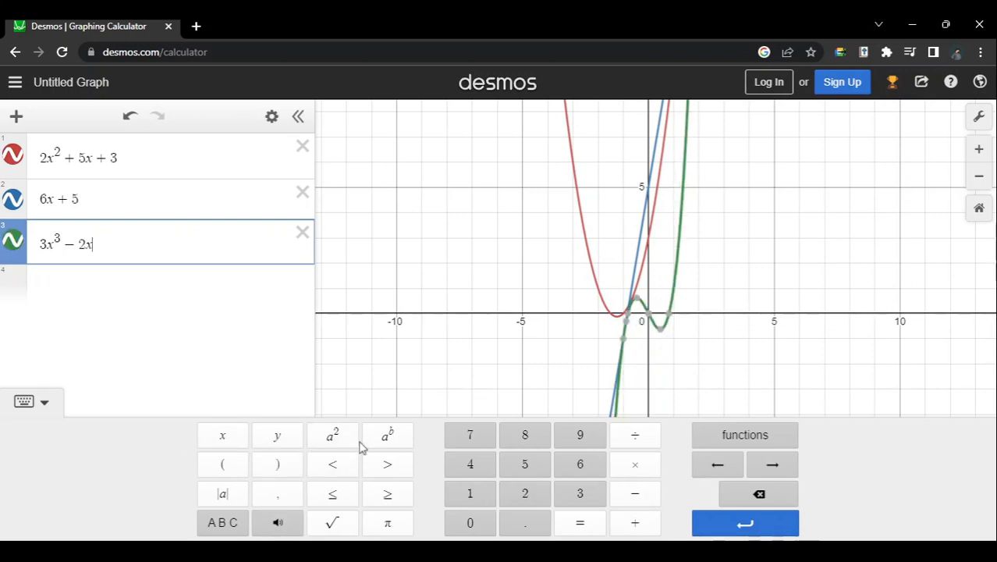
click(334, 437)
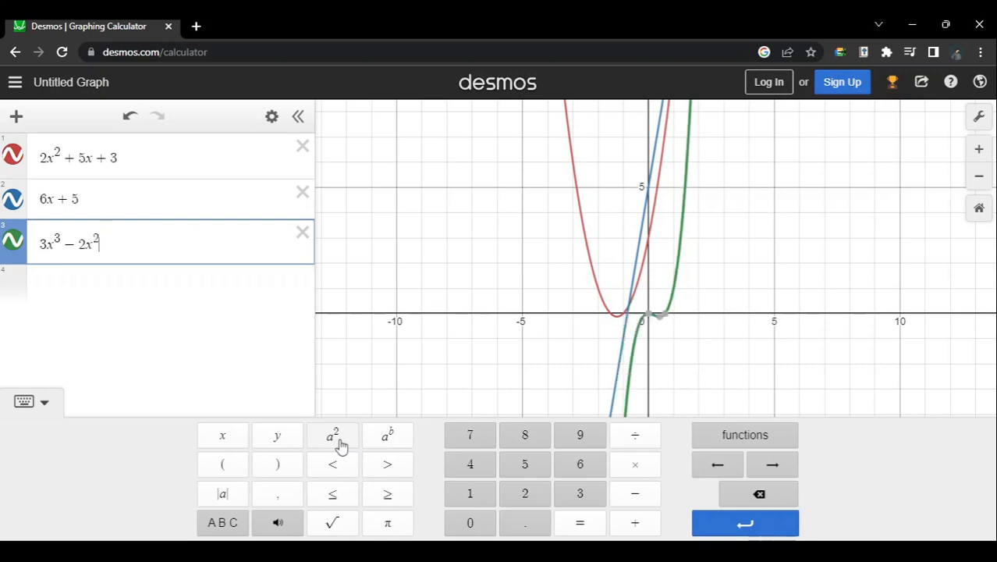
click(637, 524)
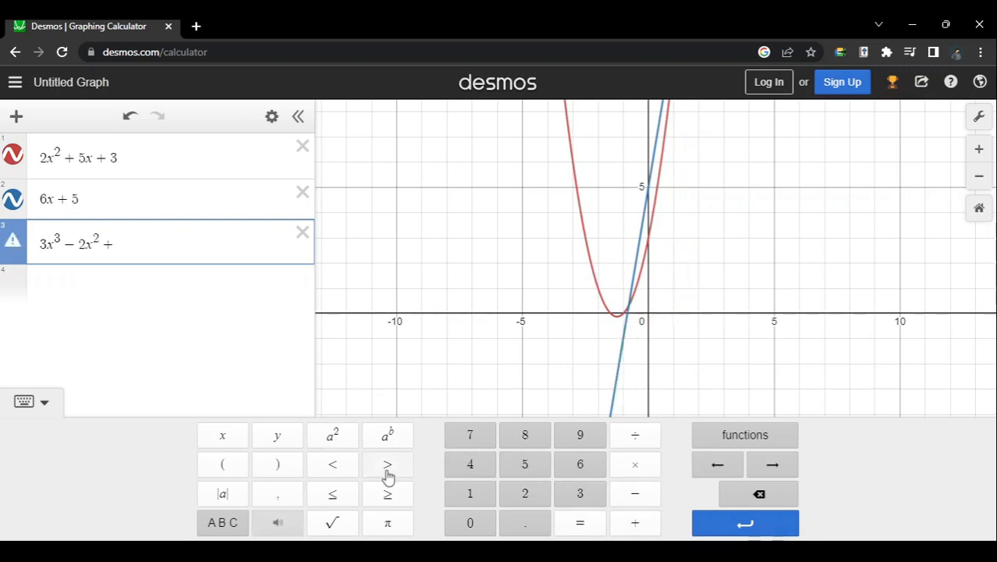
click(221, 436)
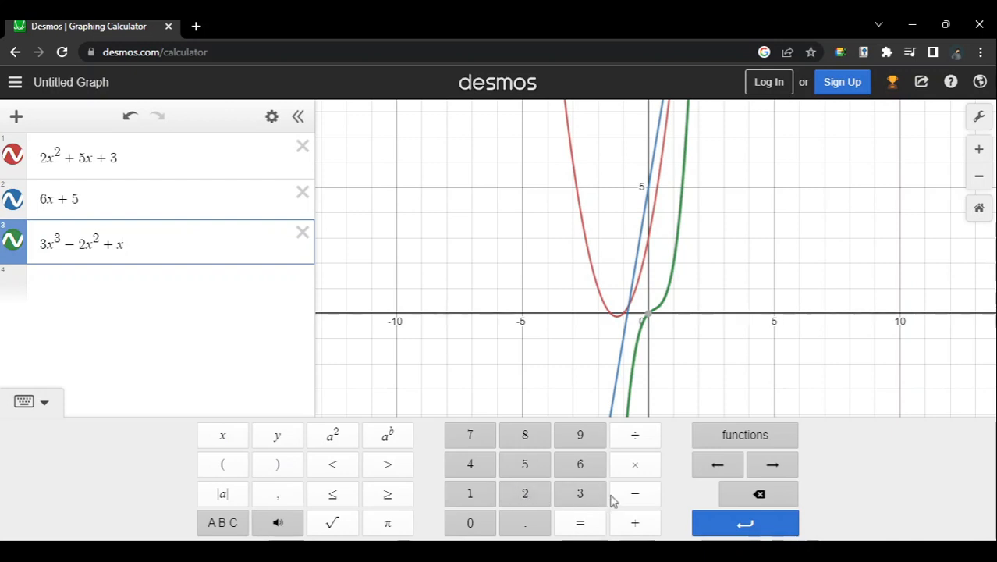
click(637, 524)
click(519, 465)
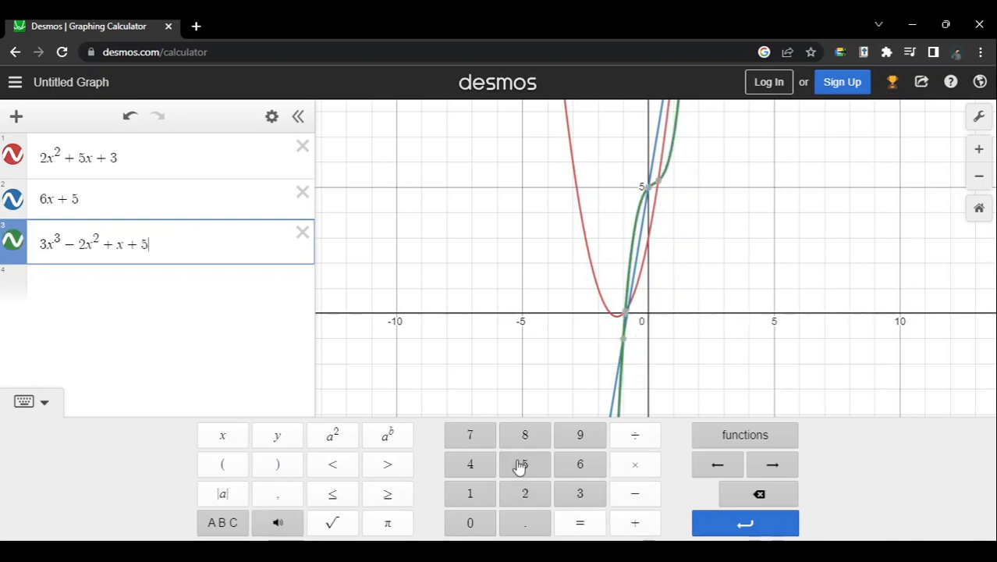
Step: Zoom out and shift the graph to view all three curves around their intersections
scroll(747, 196, up, 2)
scroll(780, 197, down, 5)
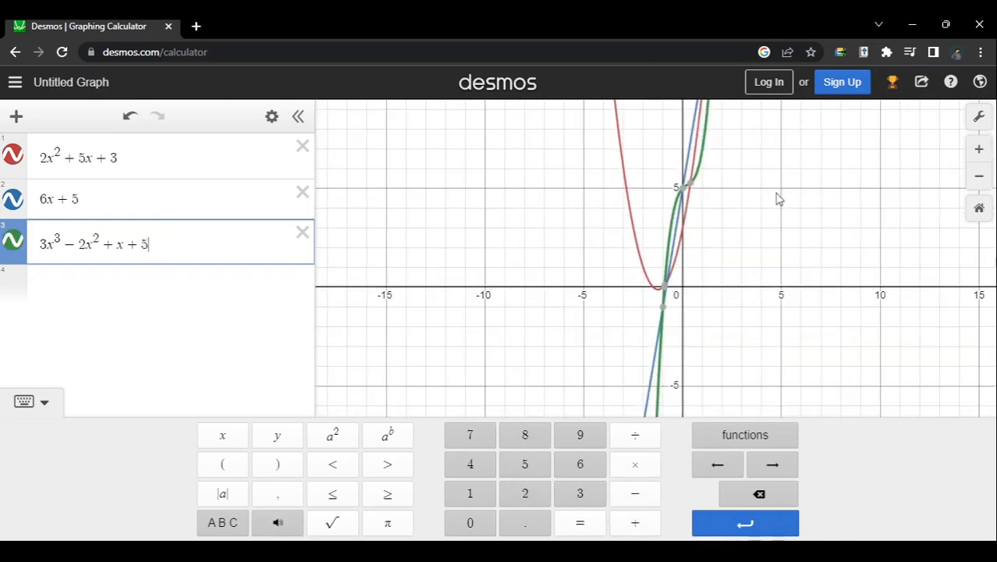
click(787, 241)
drag(787, 240, 761, 346)
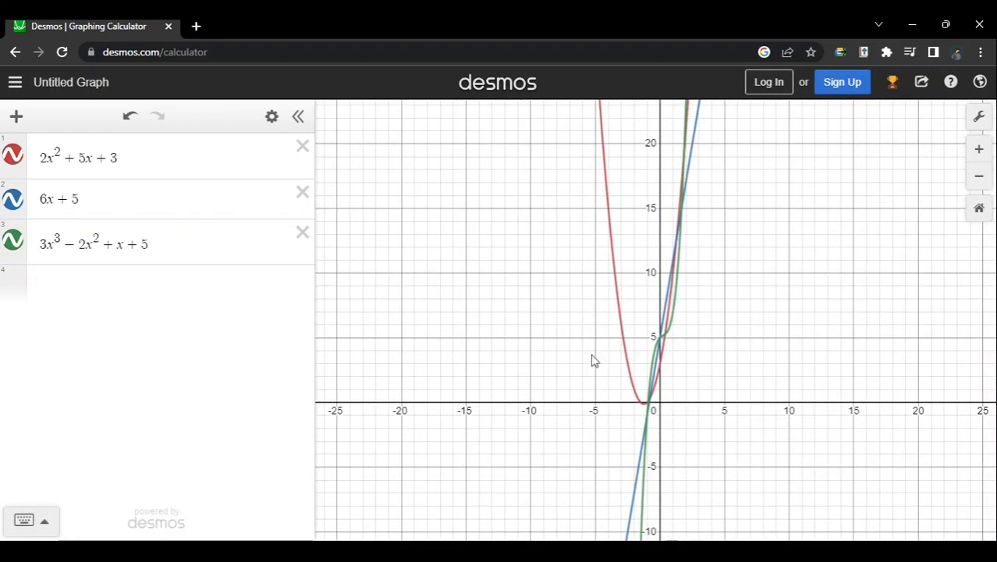